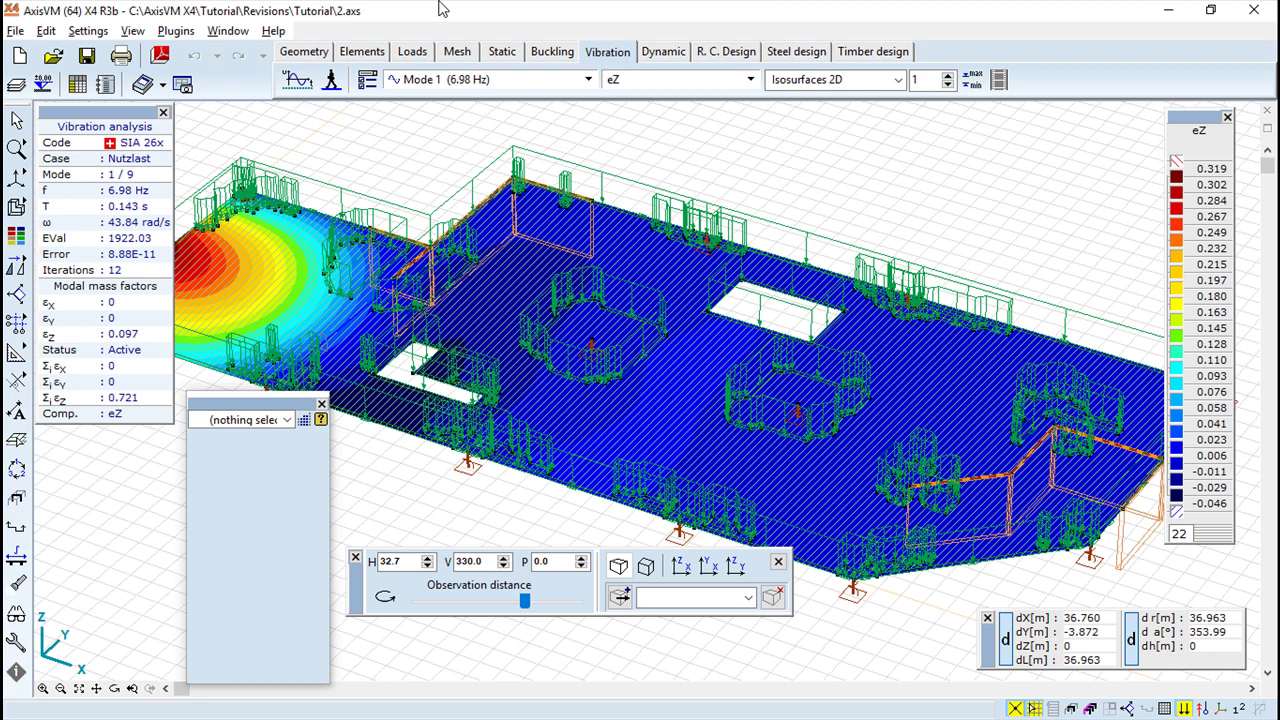
pyautogui.click(14, 31)
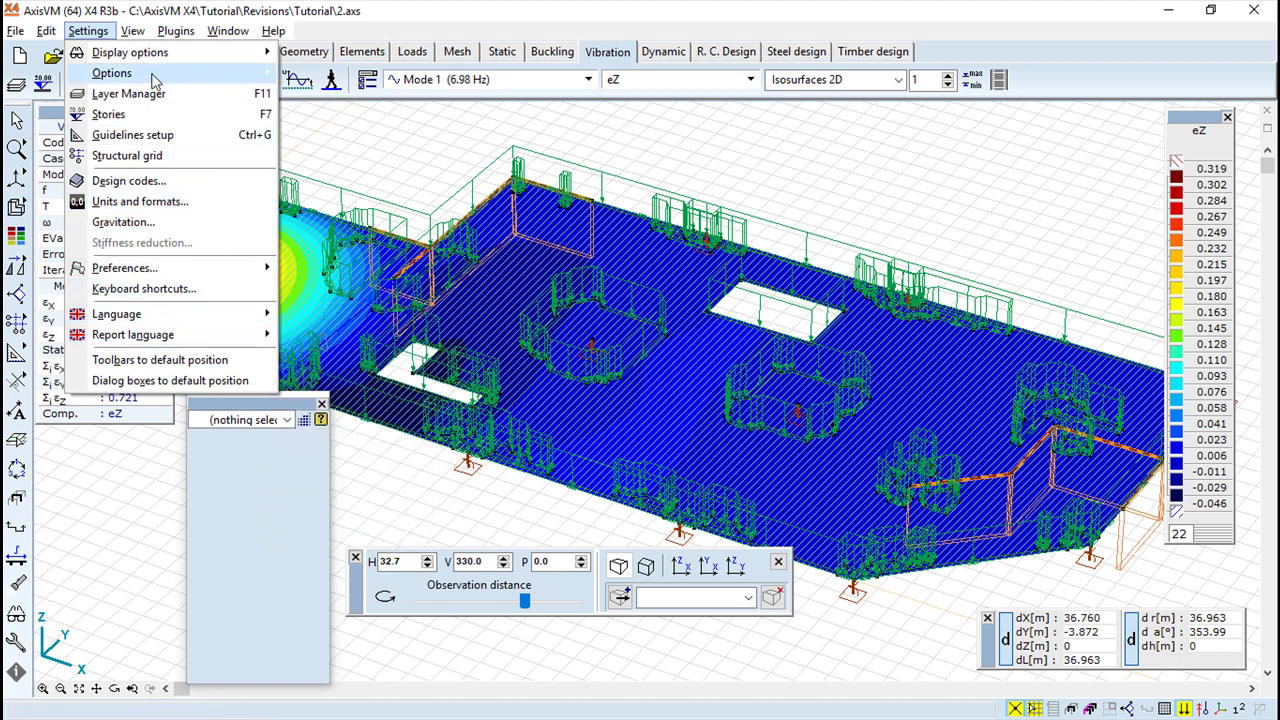
pyautogui.moveTo(273, 31)
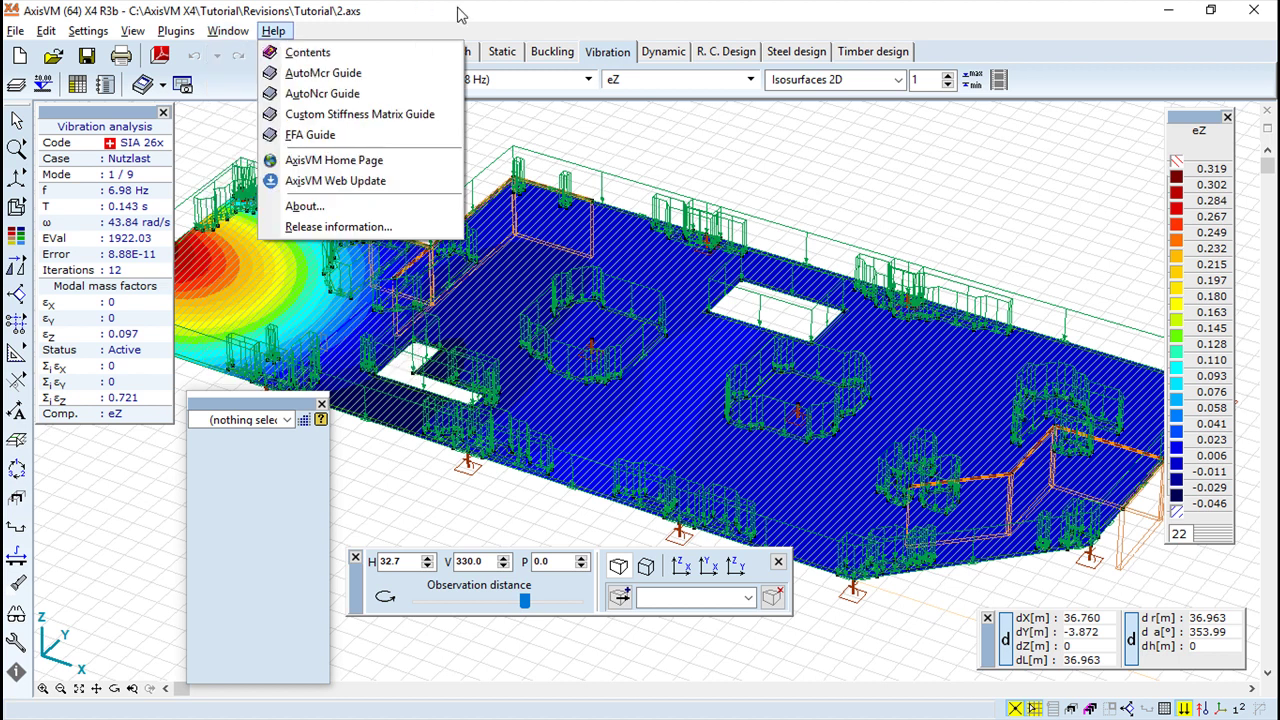
pyautogui.click(240, 45)
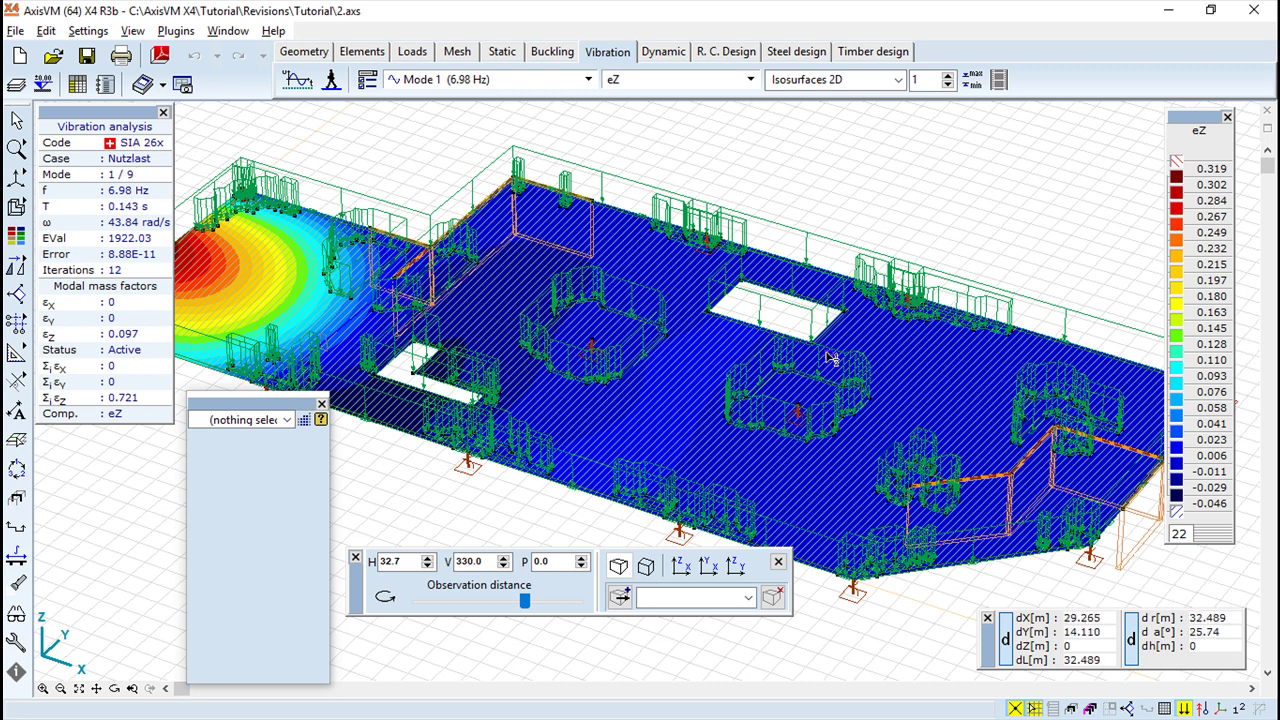
# - Pan the model up-right, cycle through the Geometry, Elements, Loads and Mesh tabs, then return to Vibration
pyautogui.moveTo(826, 200)
pyautogui.mouseDown(button='middle')
pyautogui.moveTo(893, 190)
pyautogui.moveTo(853, 196)
pyautogui.mouseUp(button='middle')
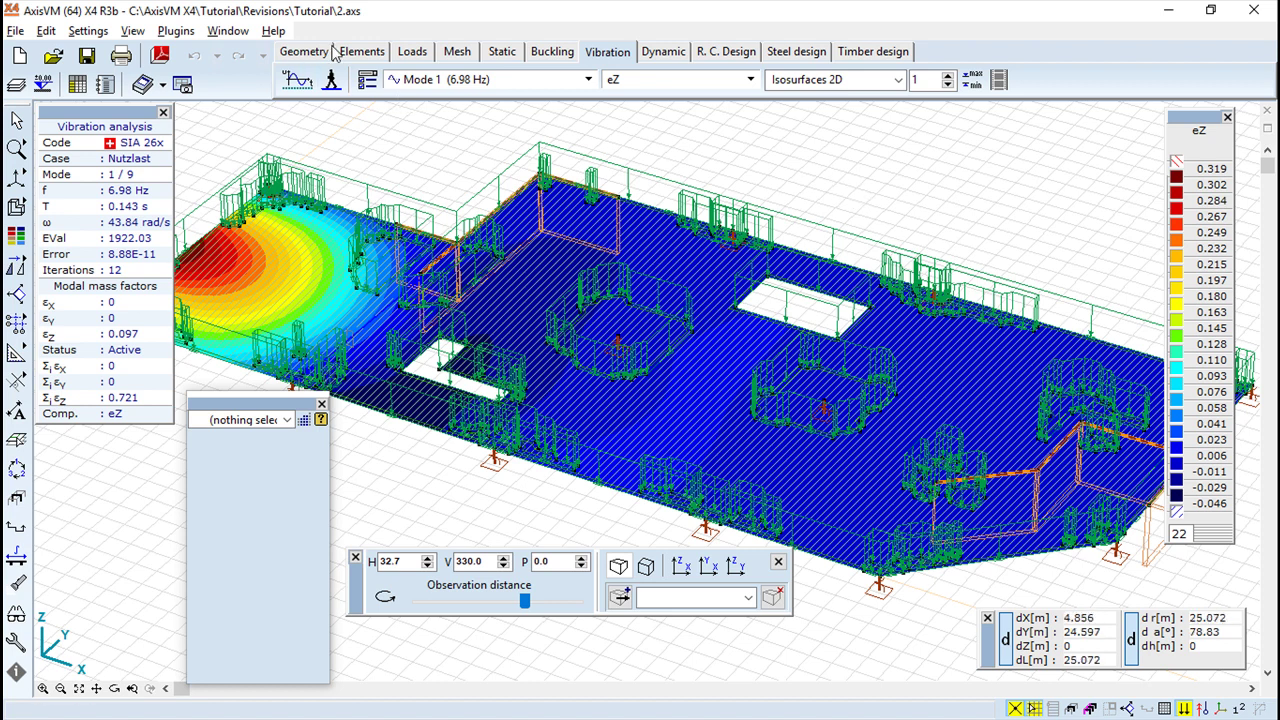
pyautogui.click(295, 56)
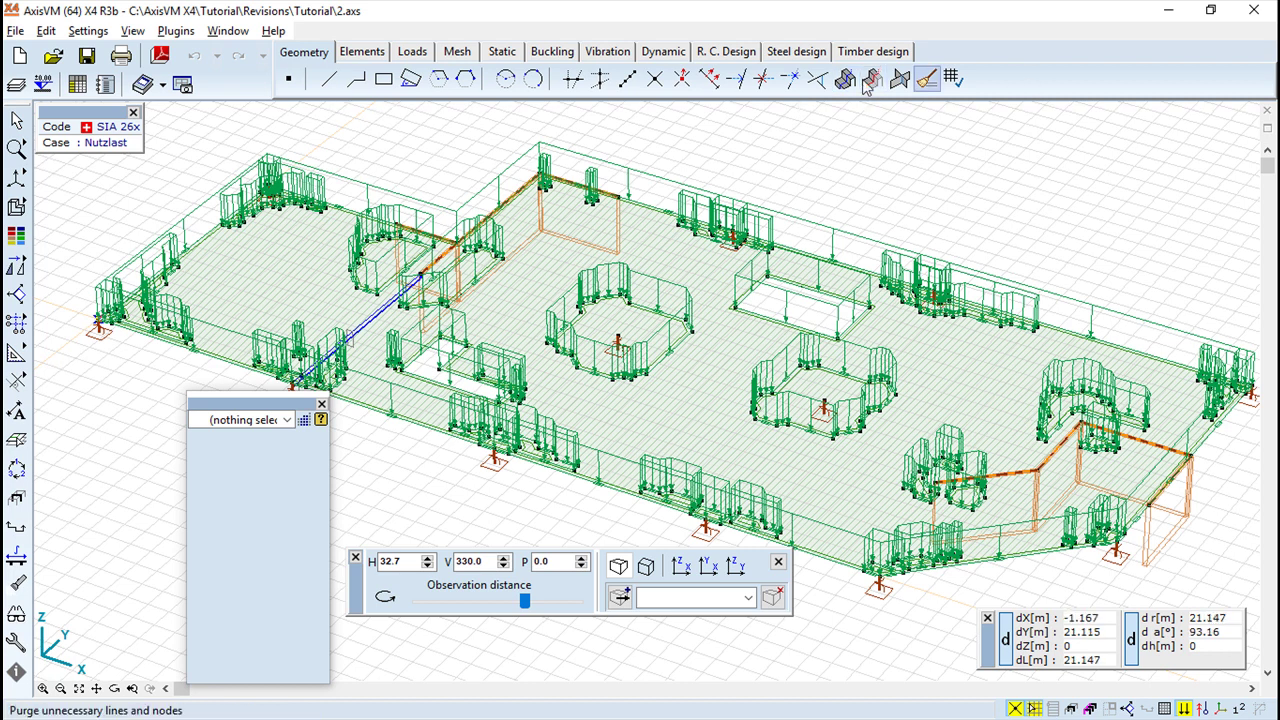
pyautogui.click(355, 52)
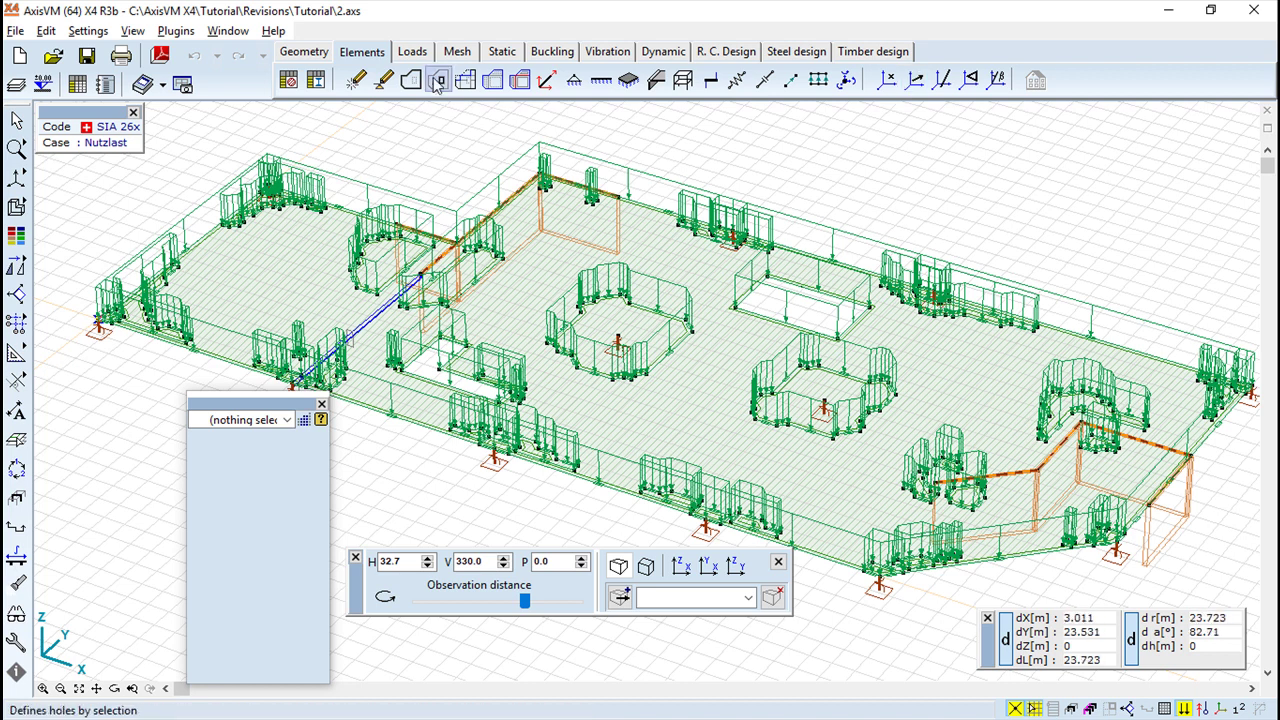
pyautogui.click(412, 51)
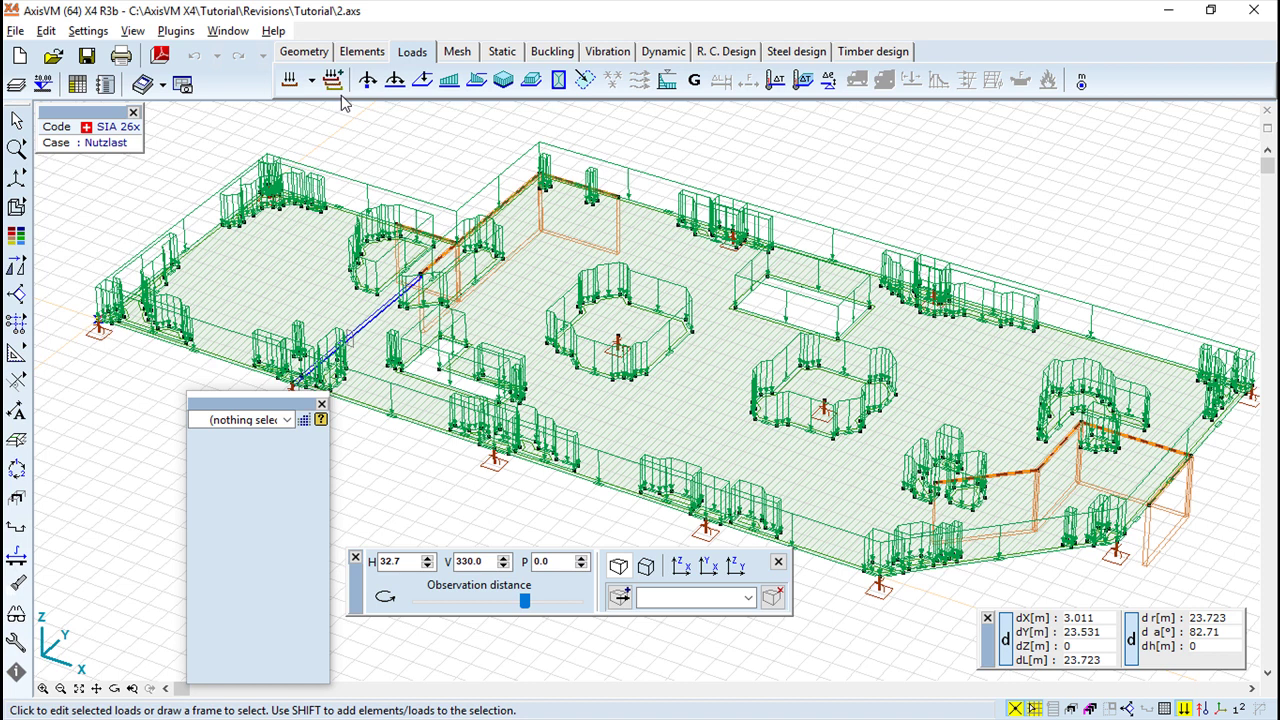
pyautogui.click(458, 52)
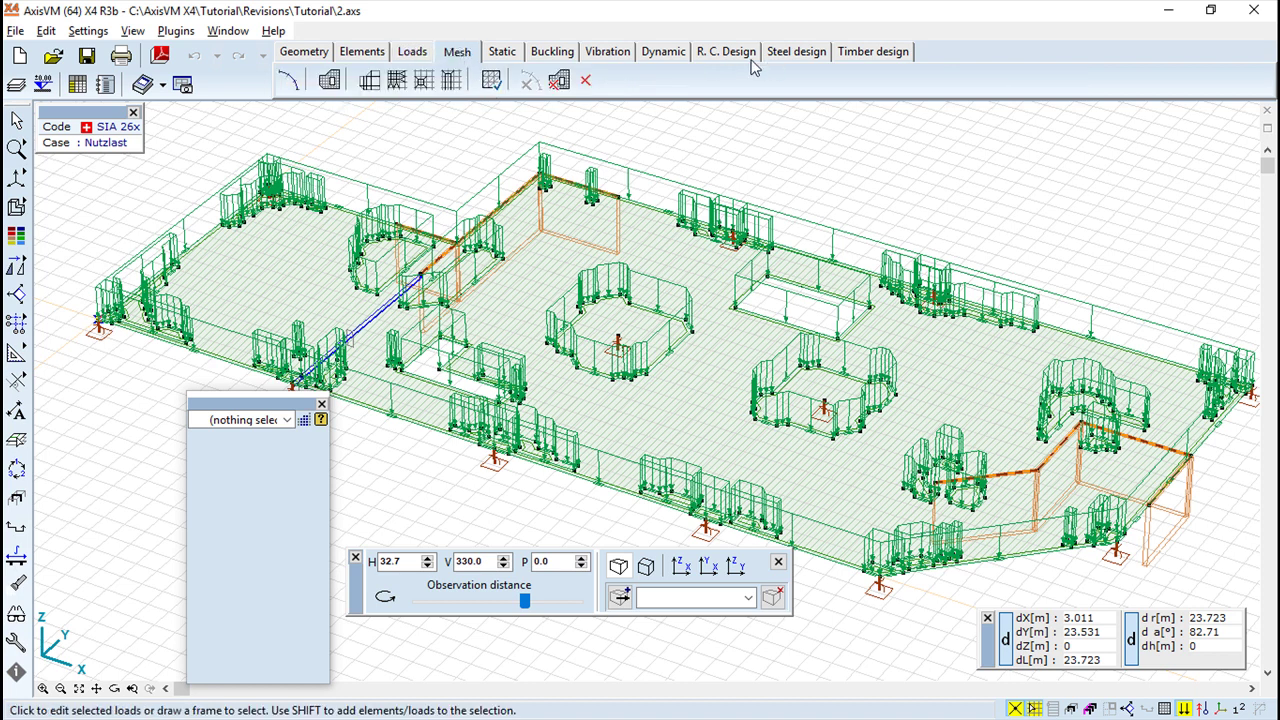
pyautogui.click(612, 54)
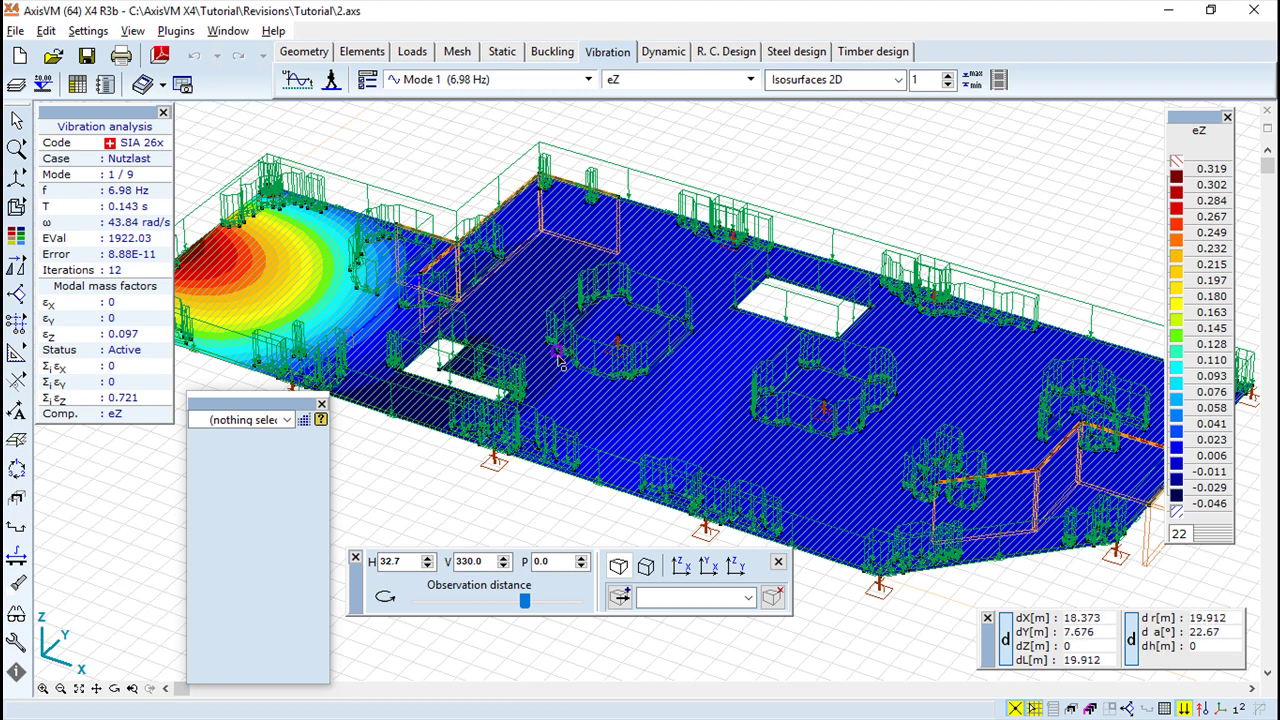
# - Check Node 784's eZ value of 0.006, then shift the eZ legend slightly left
pyautogui.click(716, 439)
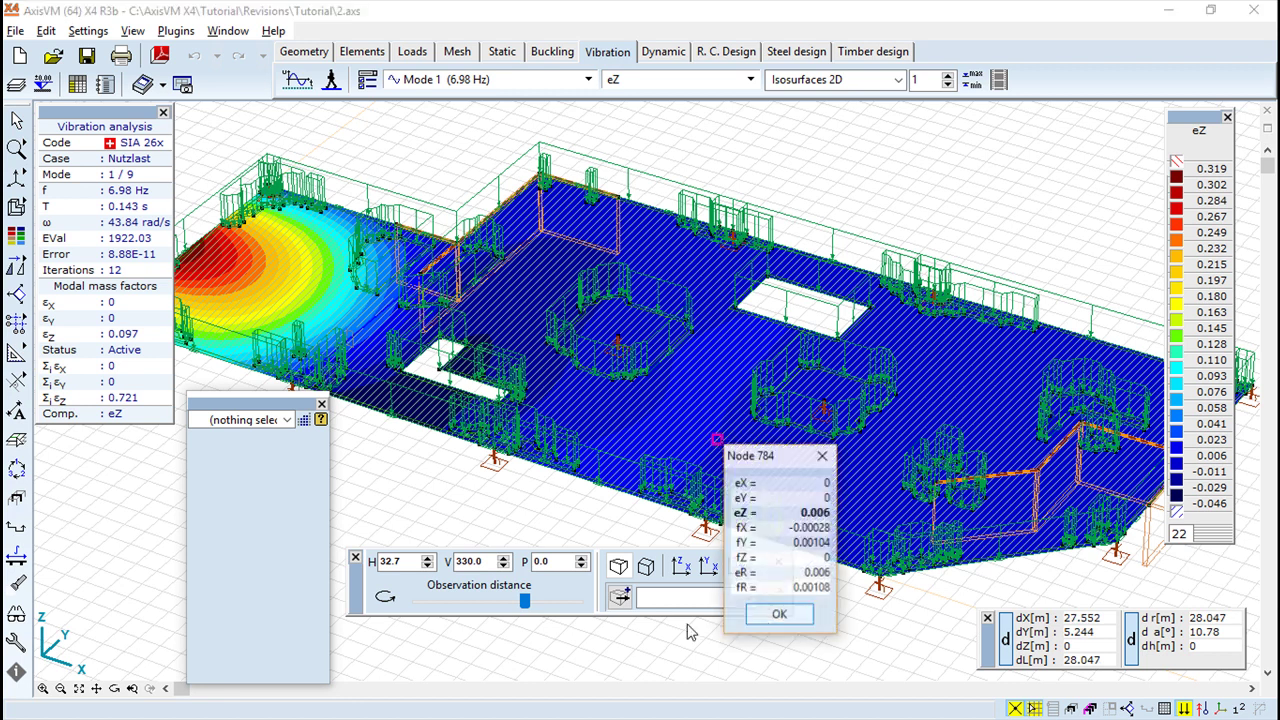
pyautogui.click(779, 614)
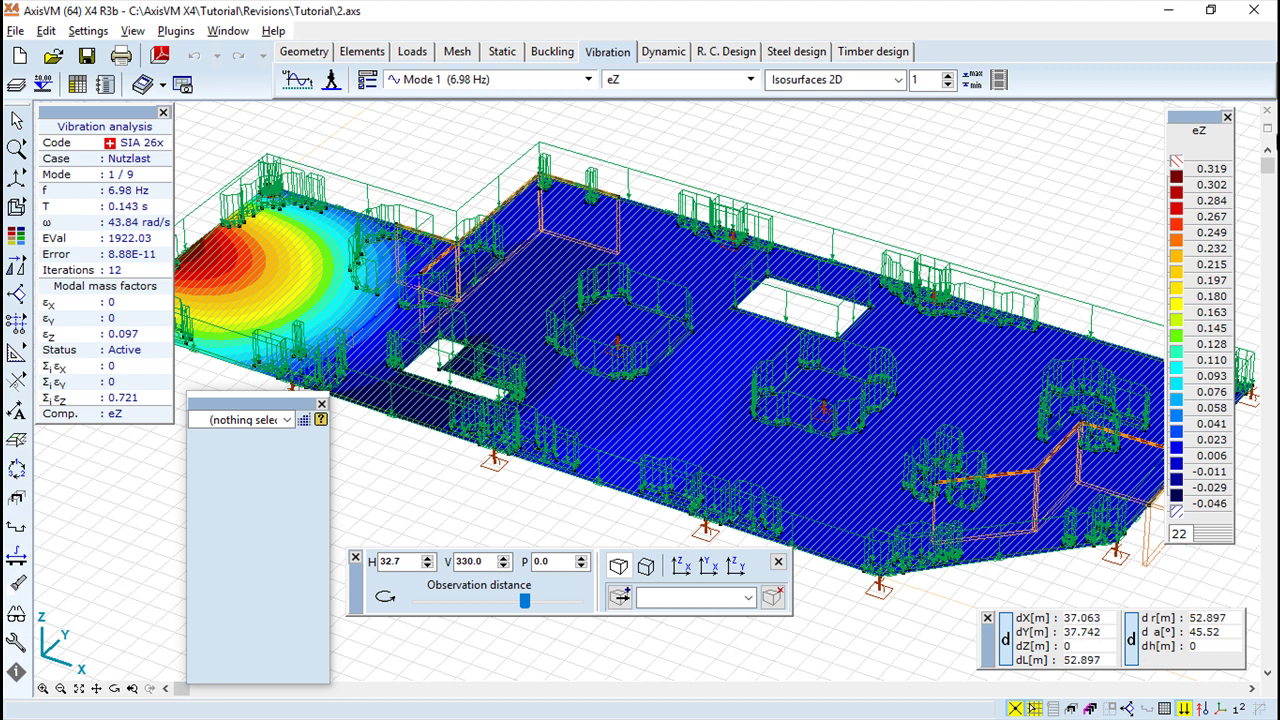
pyautogui.moveTo(1203, 123); pyautogui.dragTo(1190, 123)
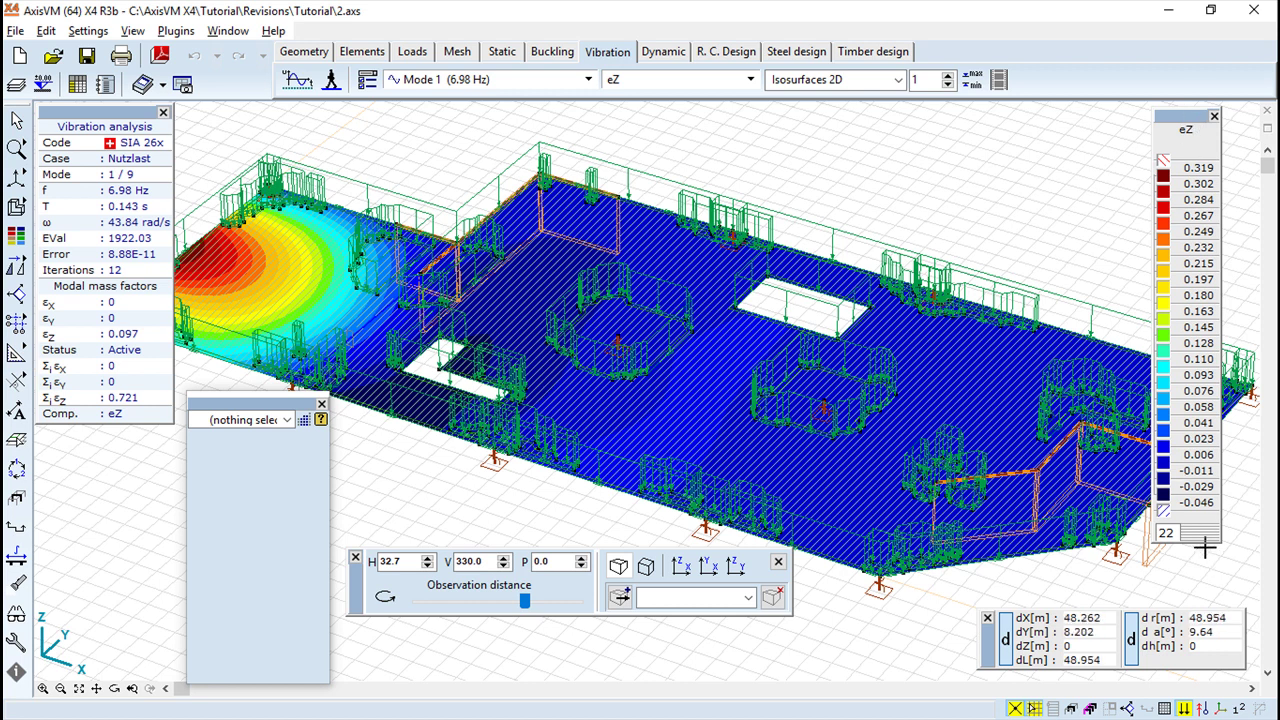
# - Resize the eZ legend to 17 colour levels and toggle the coordinate readout to absolute and back
pyautogui.moveTo(1199, 542)
pyautogui.mouseDown()
pyautogui.moveTo(1192, 608)
pyautogui.moveTo(1190, 462)
pyautogui.mouseUp()
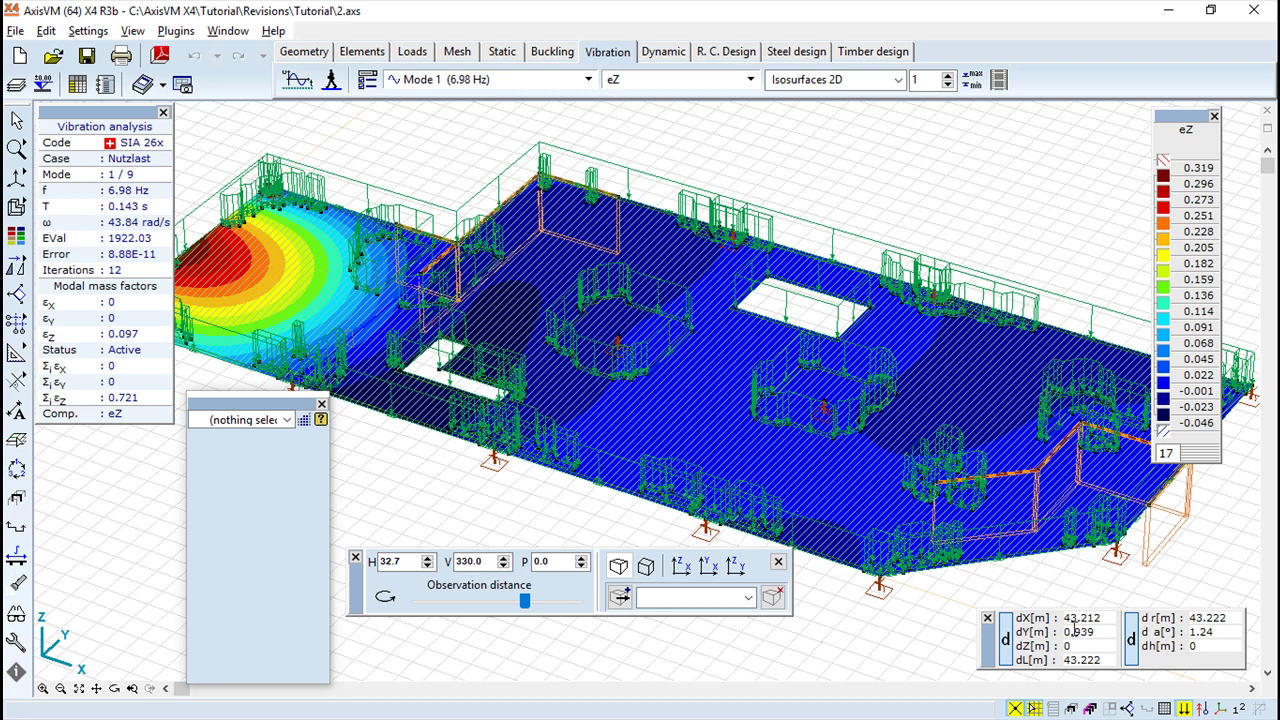
pyautogui.click(1005, 640)
pyautogui.click(1005, 640)
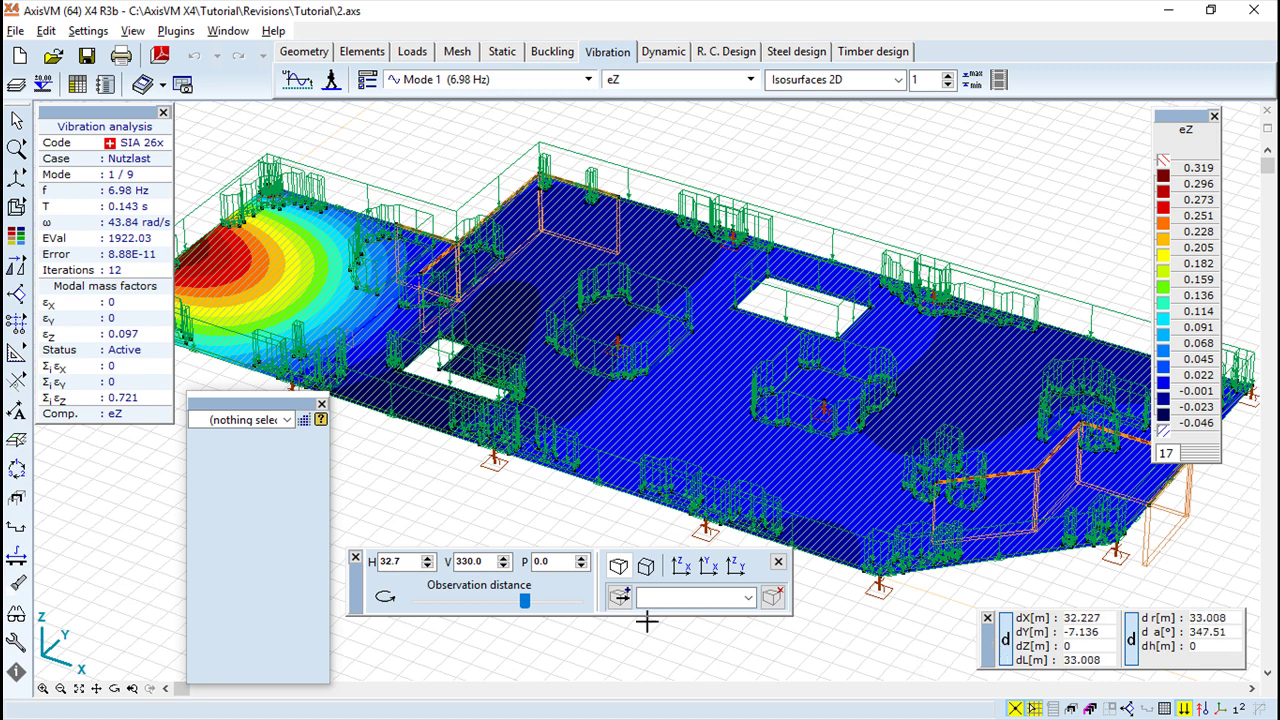
# - Shorten the observation distance to enlarge the slab and change its perspective
pyautogui.moveTo(356, 589); pyautogui.dragTo(366, 592)
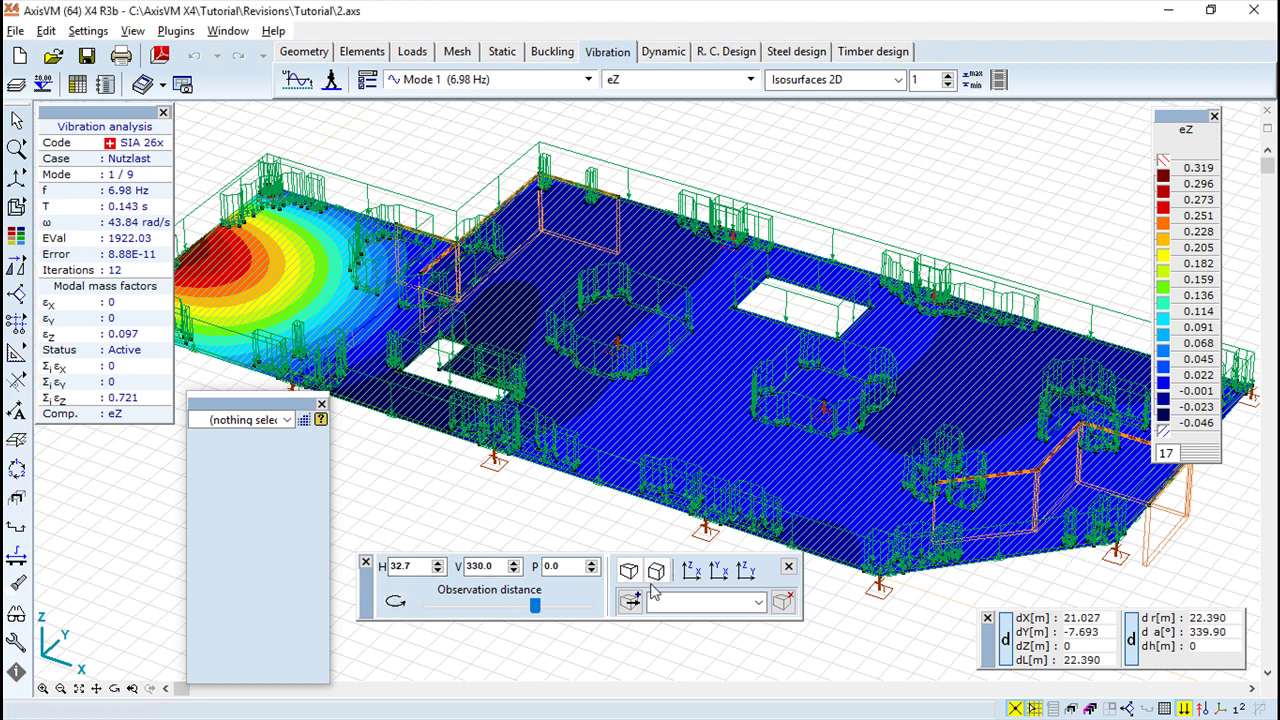
pyautogui.moveTo(535, 604)
pyautogui.mouseDown()
pyautogui.moveTo(517, 613)
pyautogui.moveTo(527, 608)
pyautogui.mouseUp()
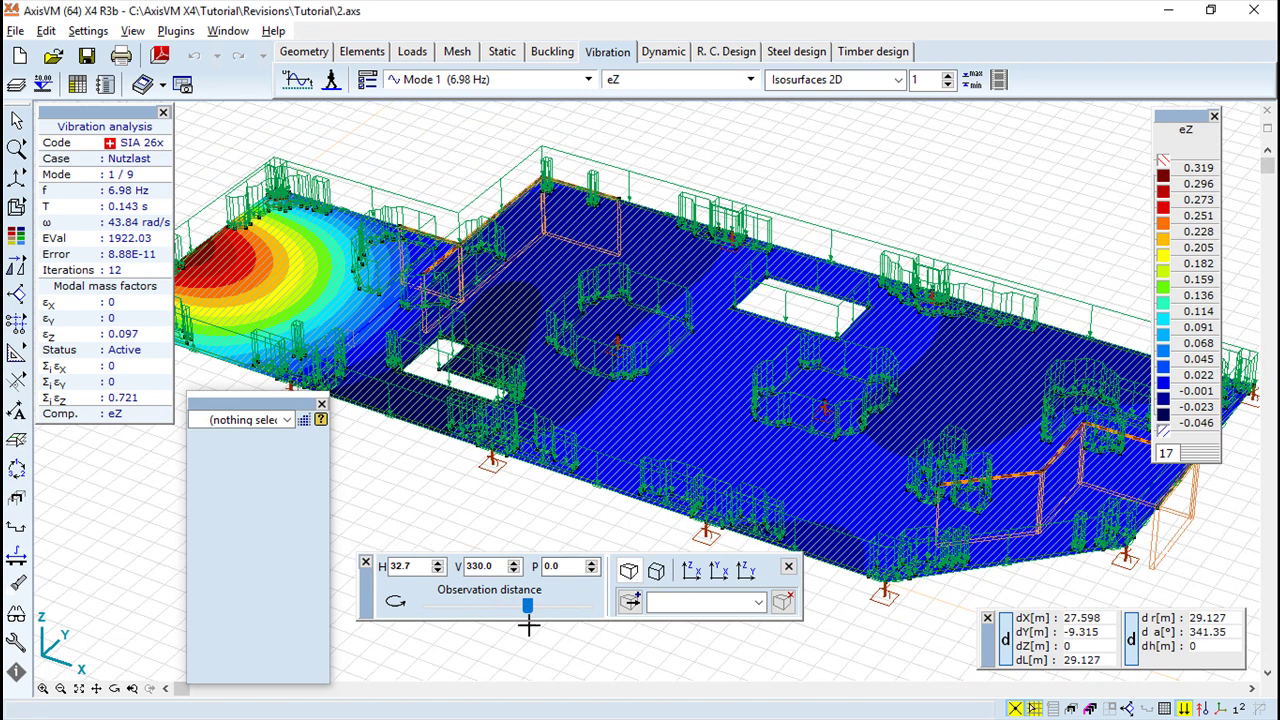
pyautogui.moveTo(527, 605); pyautogui.dragTo(510, 610)
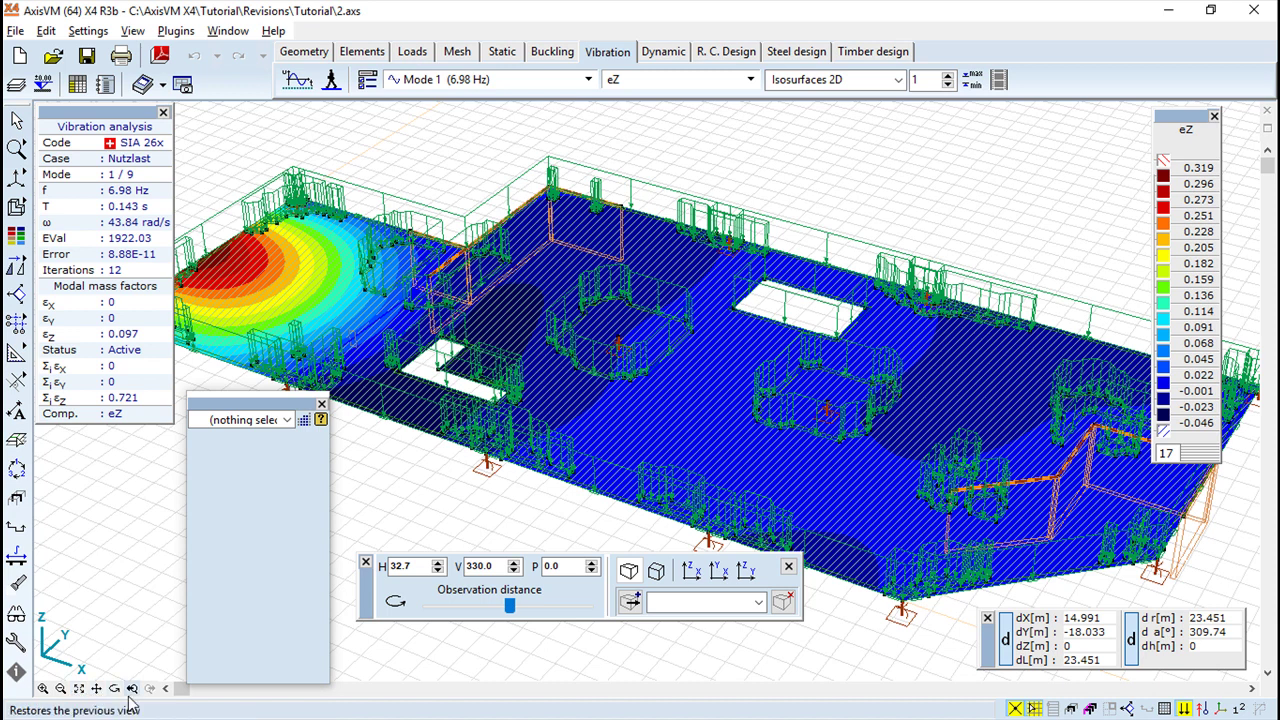
# - Tilt the slab model slightly in rotate mode, zooming in and out
pyautogui.click(114, 688)
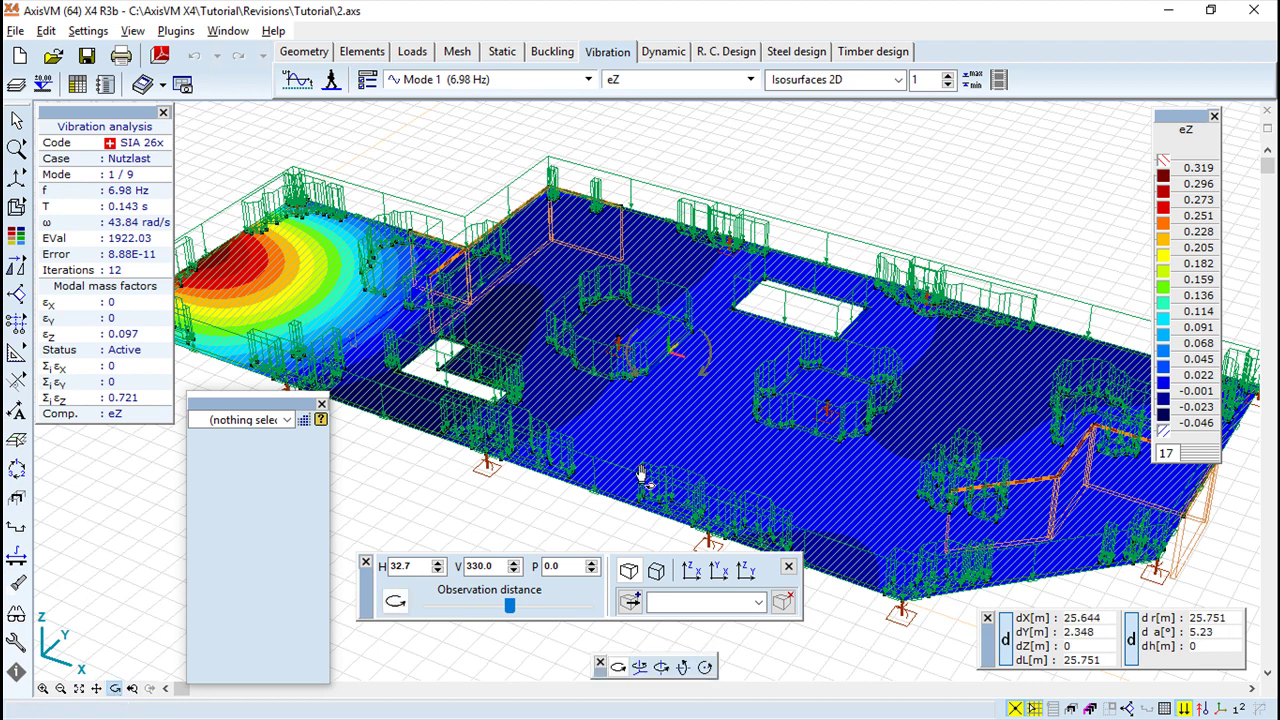
pyautogui.moveTo(535, 478); pyautogui.dragTo(460, 500)
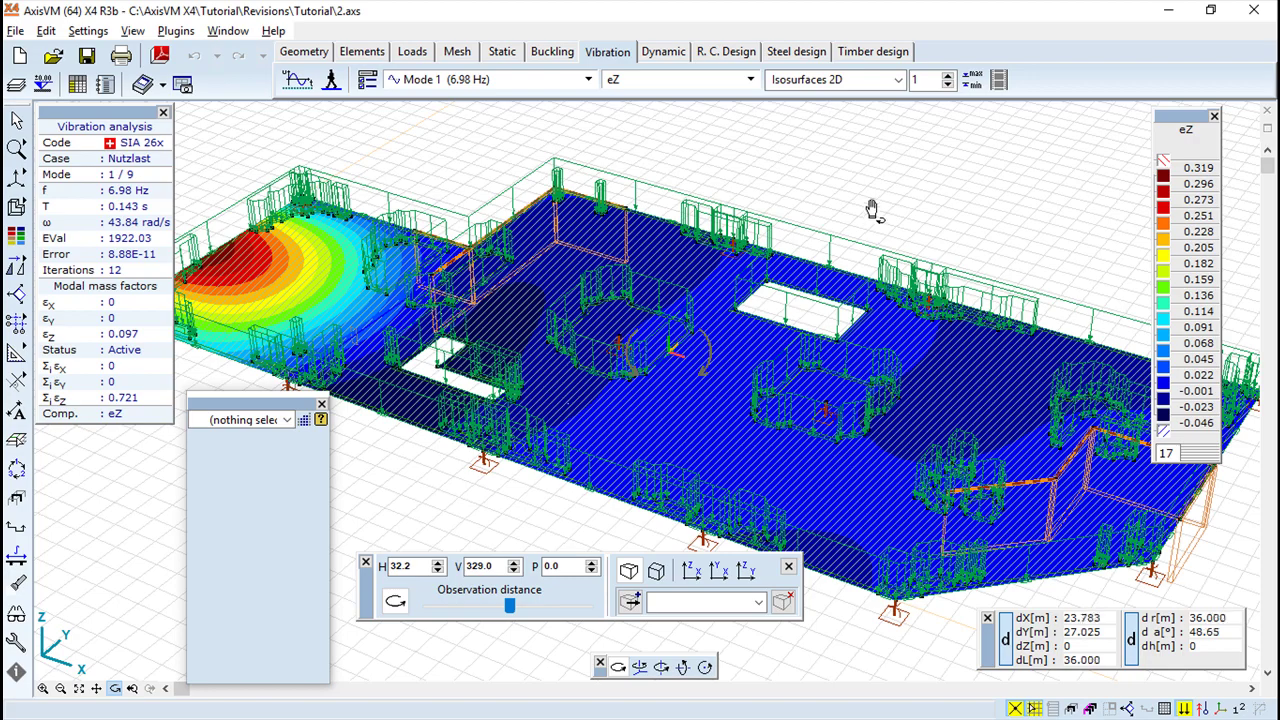
pyautogui.scroll(3, 860, 205)
pyautogui.scroll(-4, 857, 207)
pyautogui.scroll(-1, 857, 207)
pyautogui.scroll(2, 855, 208)
pyautogui.scroll(1, 855, 210)
pyautogui.scroll(-2, 852, 218)
# - Pan the model down-left, then restore the previous view framing
pyautogui.moveTo(852, 218)
pyautogui.mouseDown(button='middle')
pyautogui.moveTo(826, 226)
pyautogui.moveTo(838, 256)
pyautogui.mouseUp(button='middle')
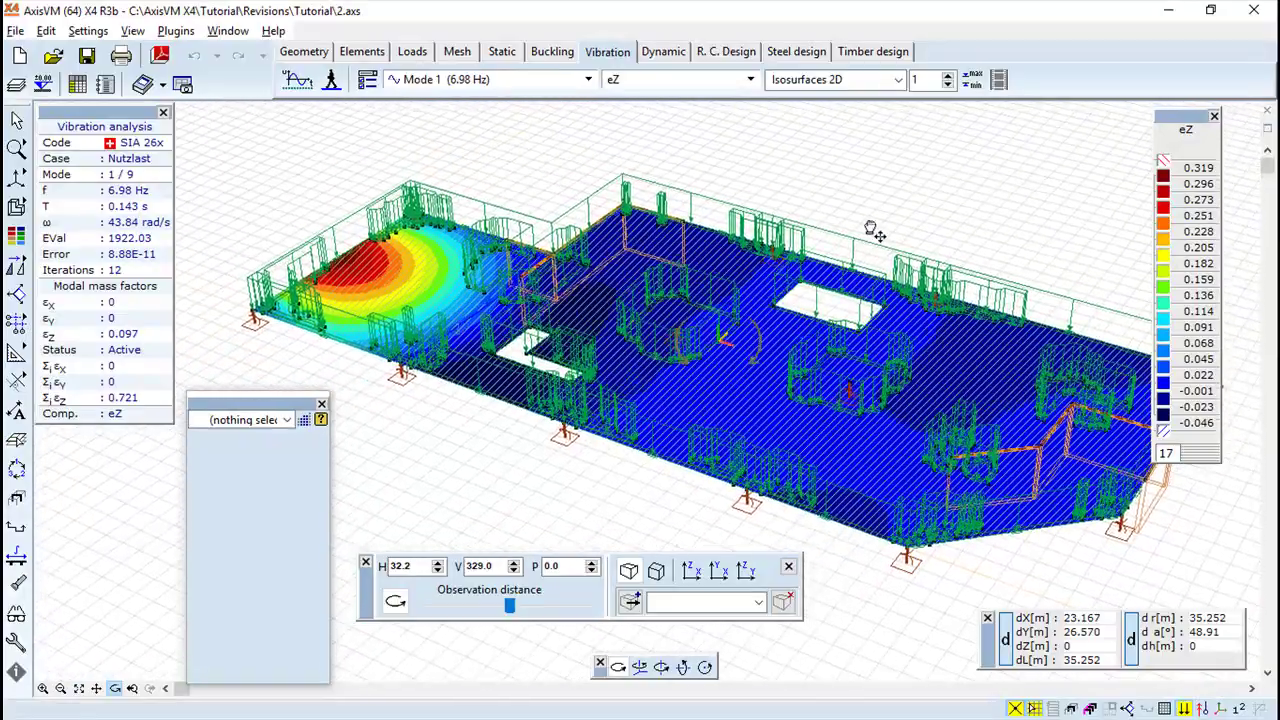
pyautogui.scroll(1, 830, 248)
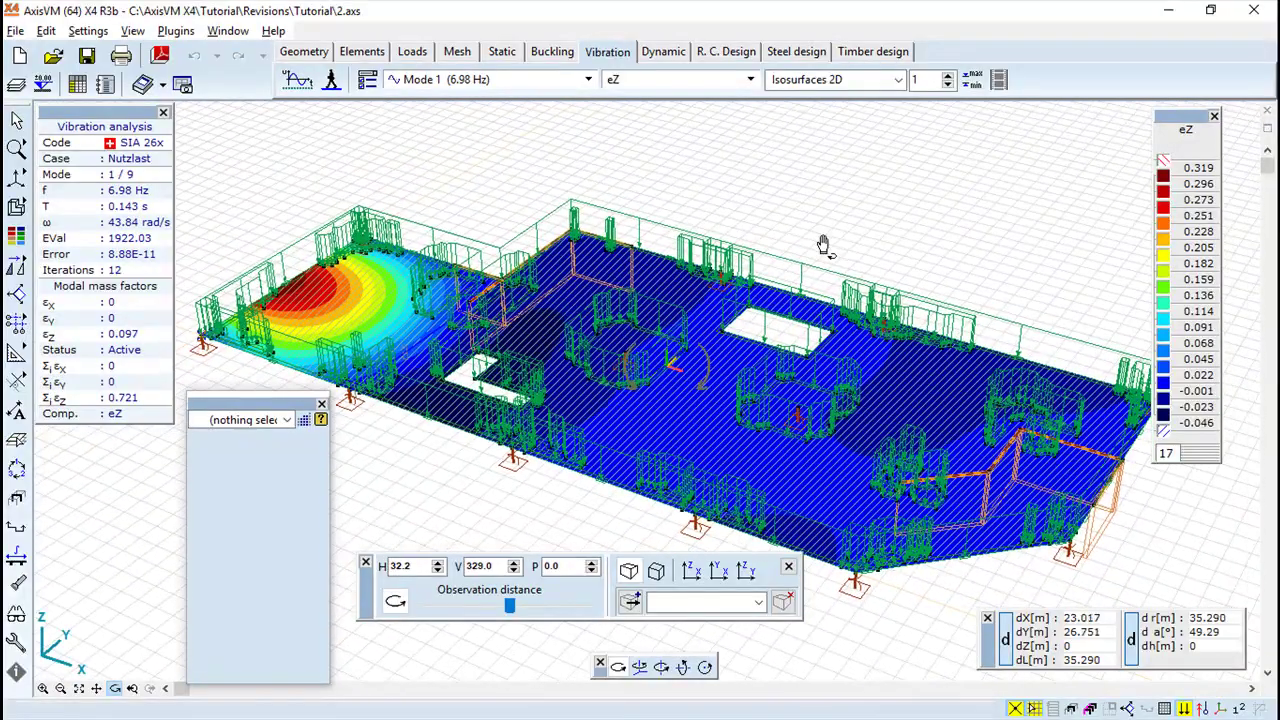
pyautogui.scroll(1, 826, 244)
pyautogui.scroll(1, 824, 242)
pyautogui.scroll(-1, 826, 240)
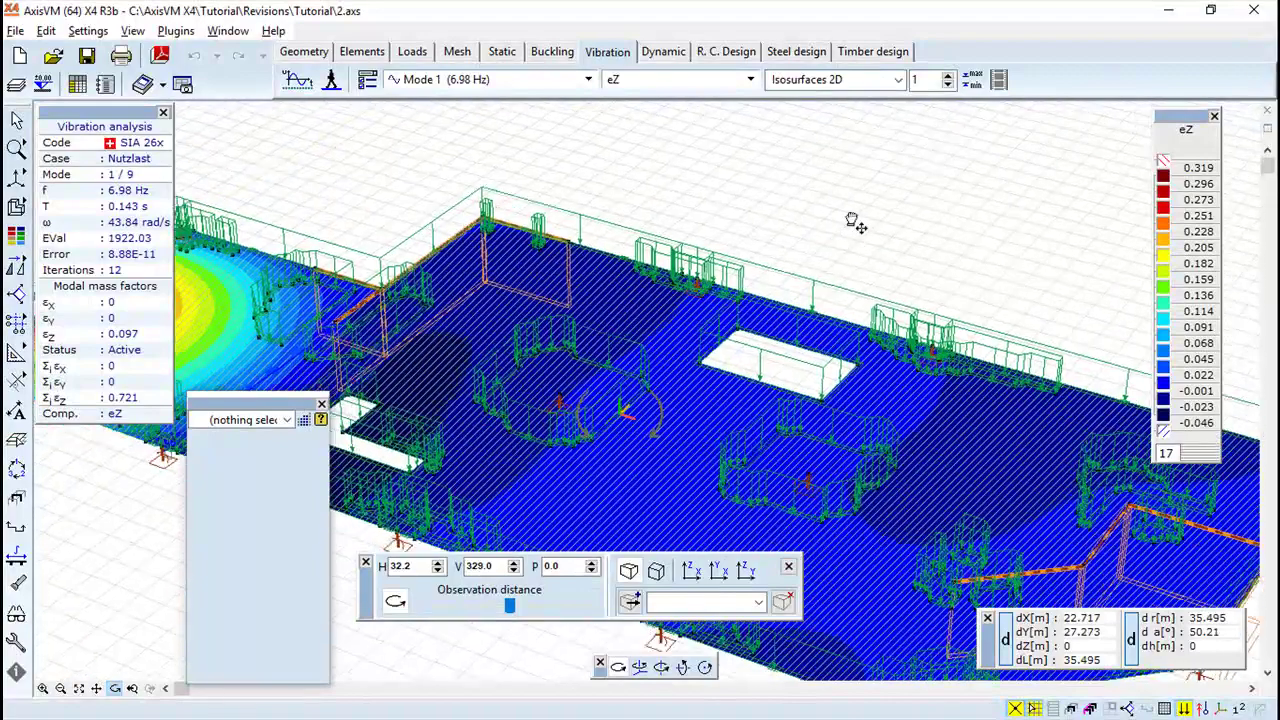
pyautogui.scroll(-1, 892, 195)
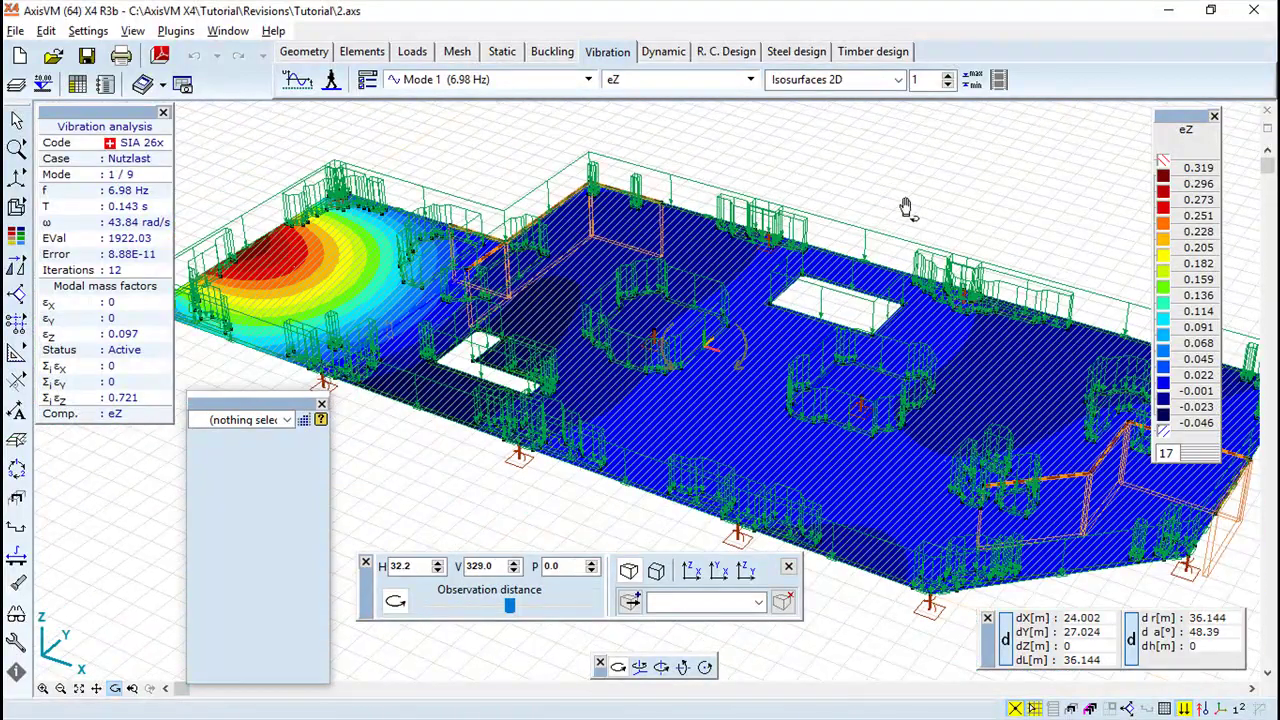
pyautogui.click(115, 690)
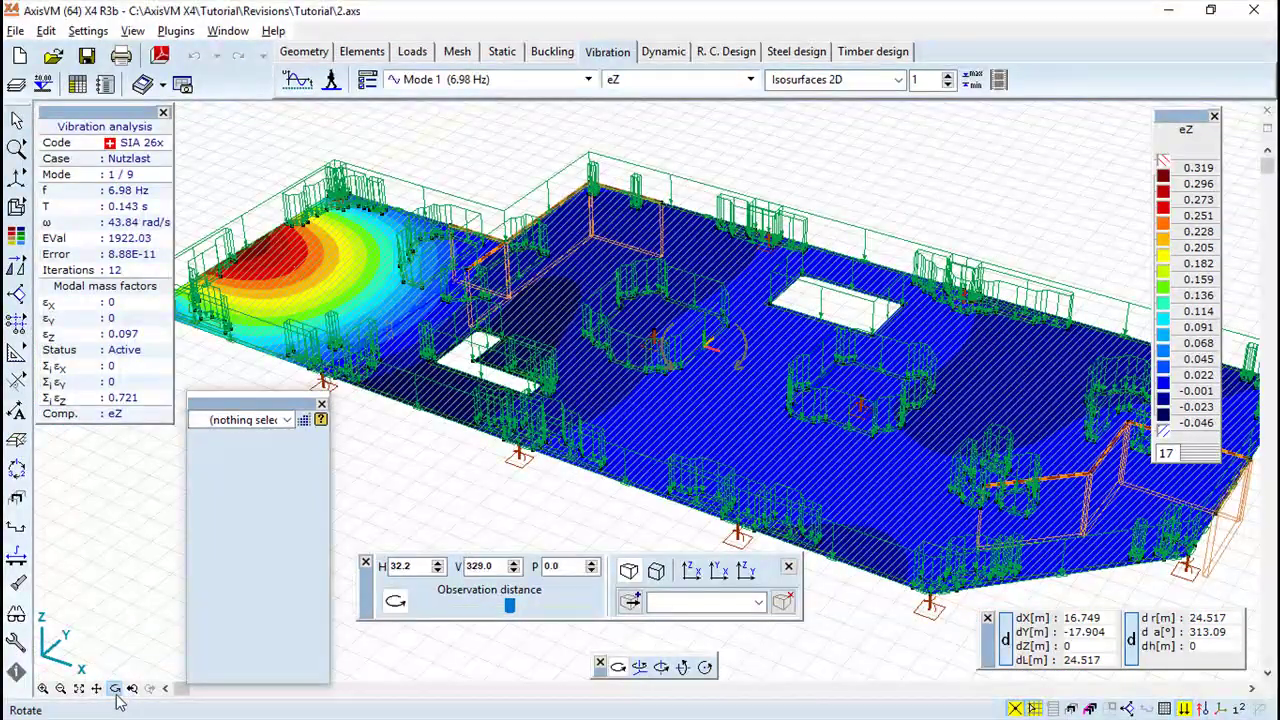
# - Orbit the mode 1 eZ plot in rotate mode to roughly H 34.0, V 330.0
pyautogui.click(115, 690)
pyautogui.moveTo(555, 532)
pyautogui.mouseDown()
pyautogui.moveTo(540, 509)
pyautogui.moveTo(509, 517)
pyautogui.moveTo(569, 523)
pyautogui.moveTo(488, 530)
pyautogui.moveTo(543, 454)
pyautogui.moveTo(580, 486)
pyautogui.moveTo(711, 491)
pyautogui.moveTo(555, 493)
pyautogui.moveTo(543, 506)
pyautogui.moveTo(563, 514)
pyautogui.moveTo(520, 529)
pyautogui.moveTo(576, 480)
pyautogui.moveTo(571, 534)
pyautogui.mouseUp()
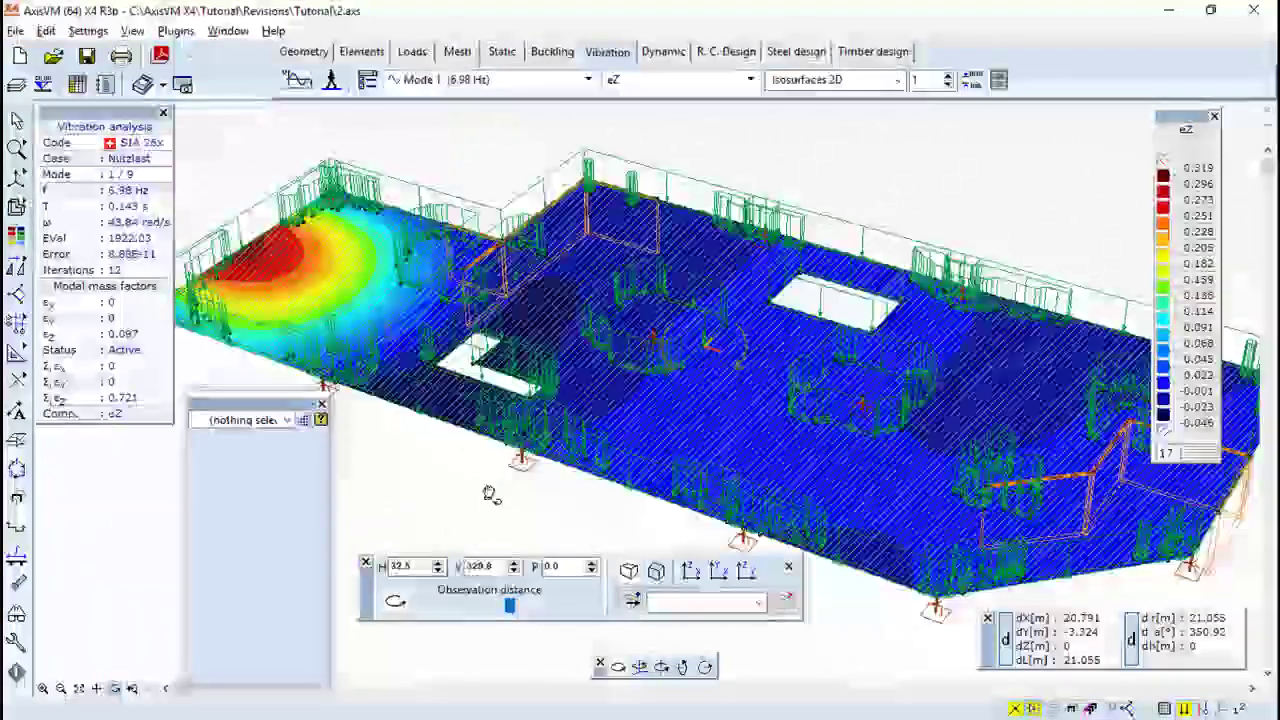
pyautogui.moveTo(476, 556)
pyautogui.mouseDown()
pyautogui.moveTo(486, 491)
pyautogui.moveTo(462, 514)
pyautogui.moveTo(432, 506)
pyautogui.moveTo(446, 517)
pyautogui.moveTo(494, 523)
pyautogui.moveTo(481, 527)
pyautogui.moveTo(451, 477)
pyautogui.moveTo(423, 509)
pyautogui.moveTo(714, 494)
pyautogui.moveTo(480, 520)
pyautogui.moveTo(482, 531)
pyautogui.moveTo(503, 531)
pyautogui.moveTo(527, 490)
pyautogui.moveTo(503, 503)
pyautogui.mouseUp()
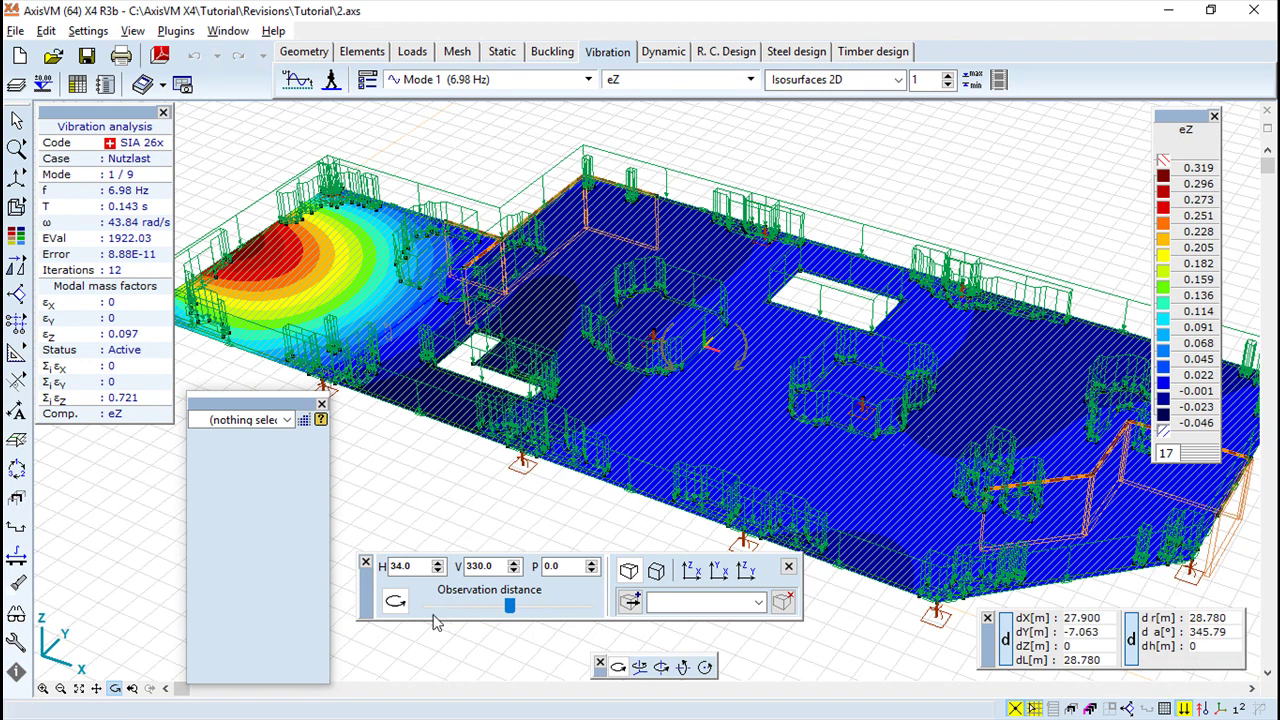
# - Nudge the Property Editor up, exit rotate mode, and window-select the five left-centre wall domains
pyautogui.click(256, 414)
pyautogui.moveTo(254, 406)
pyautogui.mouseDown()
pyautogui.moveTo(257, 393)
pyautogui.moveTo(260, 417)
pyautogui.mouseUp()
pyautogui.press('Escape')
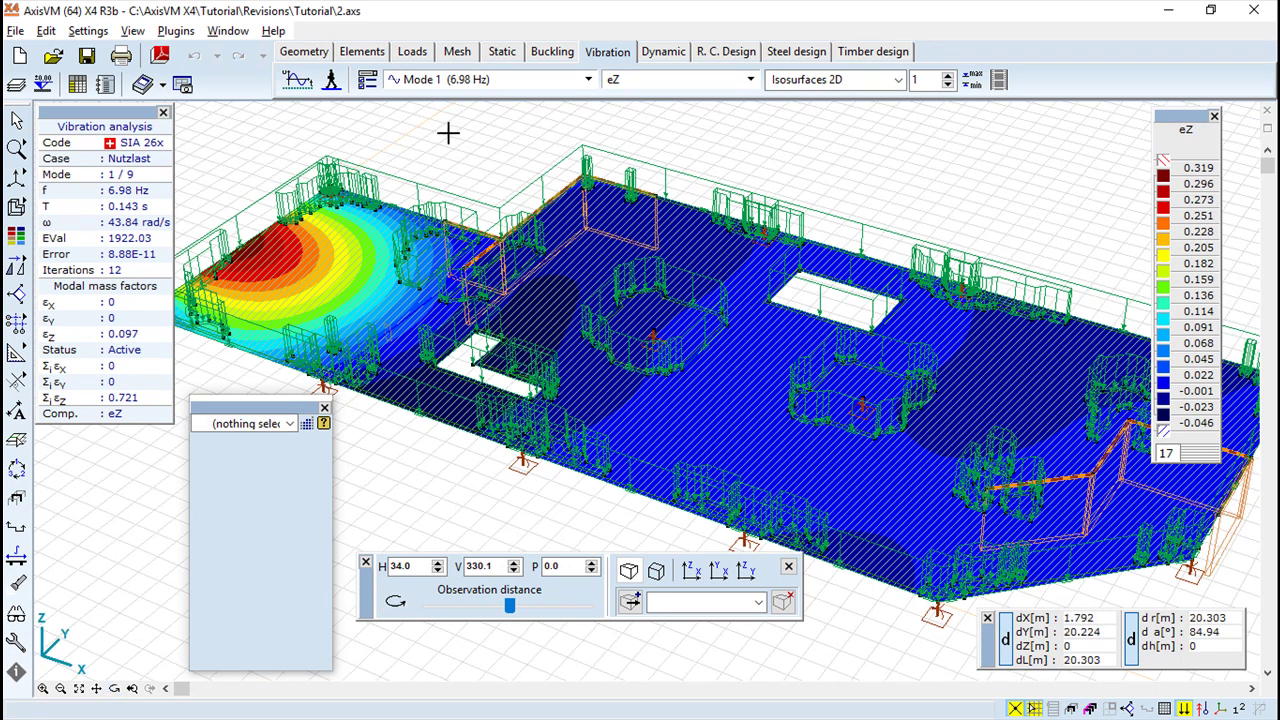
pyautogui.click(724, 410)
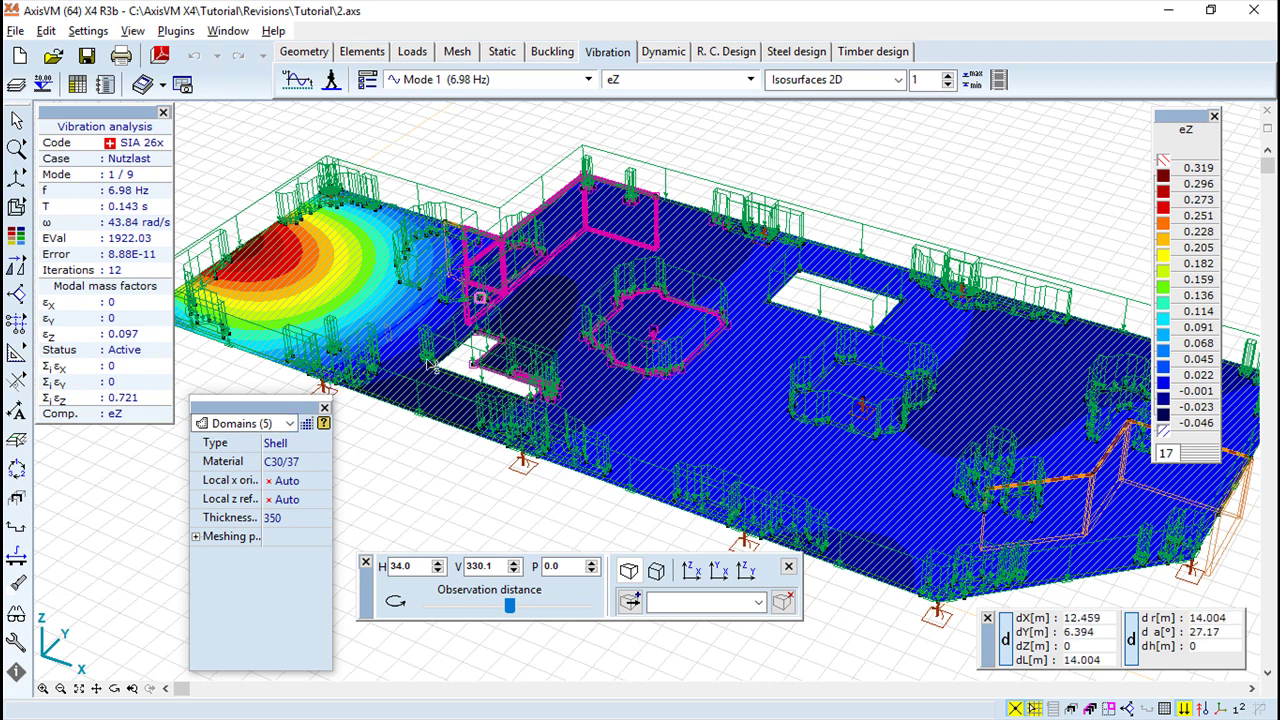
# - View the selection's Loads, Domains and Nodal supports properties in the Property Editor, then clear the selection
pyautogui.click(289, 423)
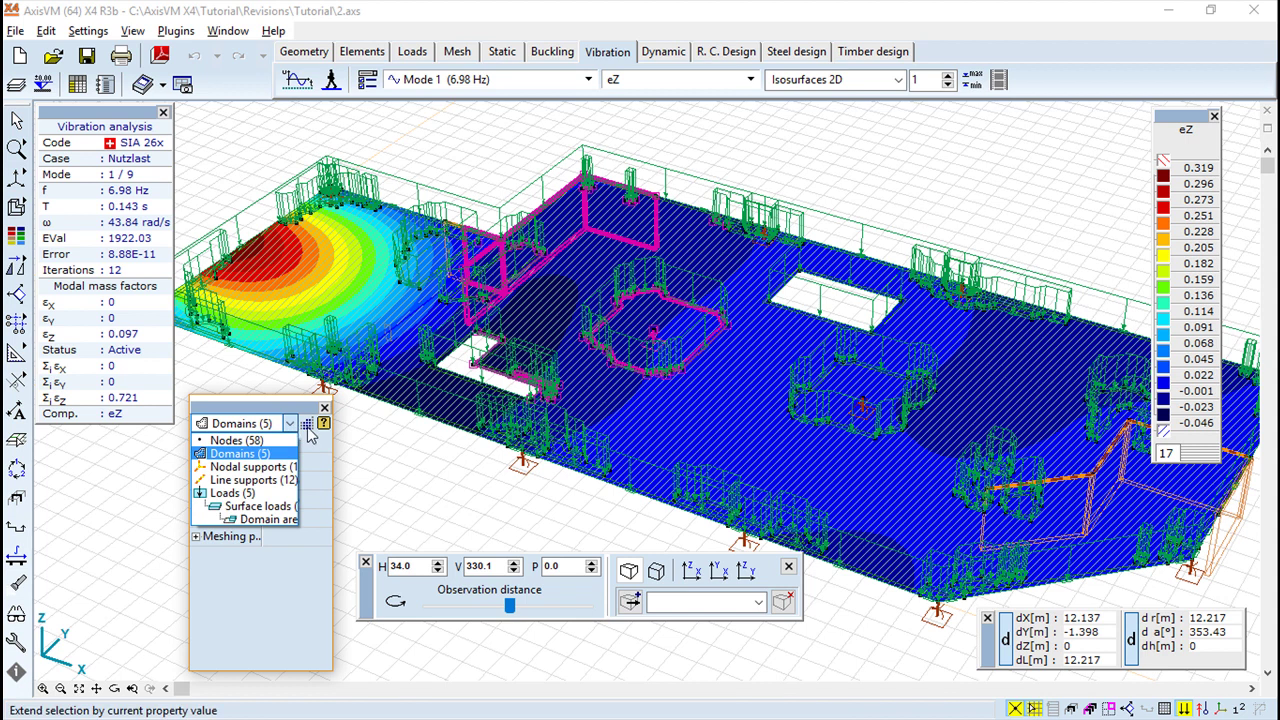
pyautogui.click(244, 492)
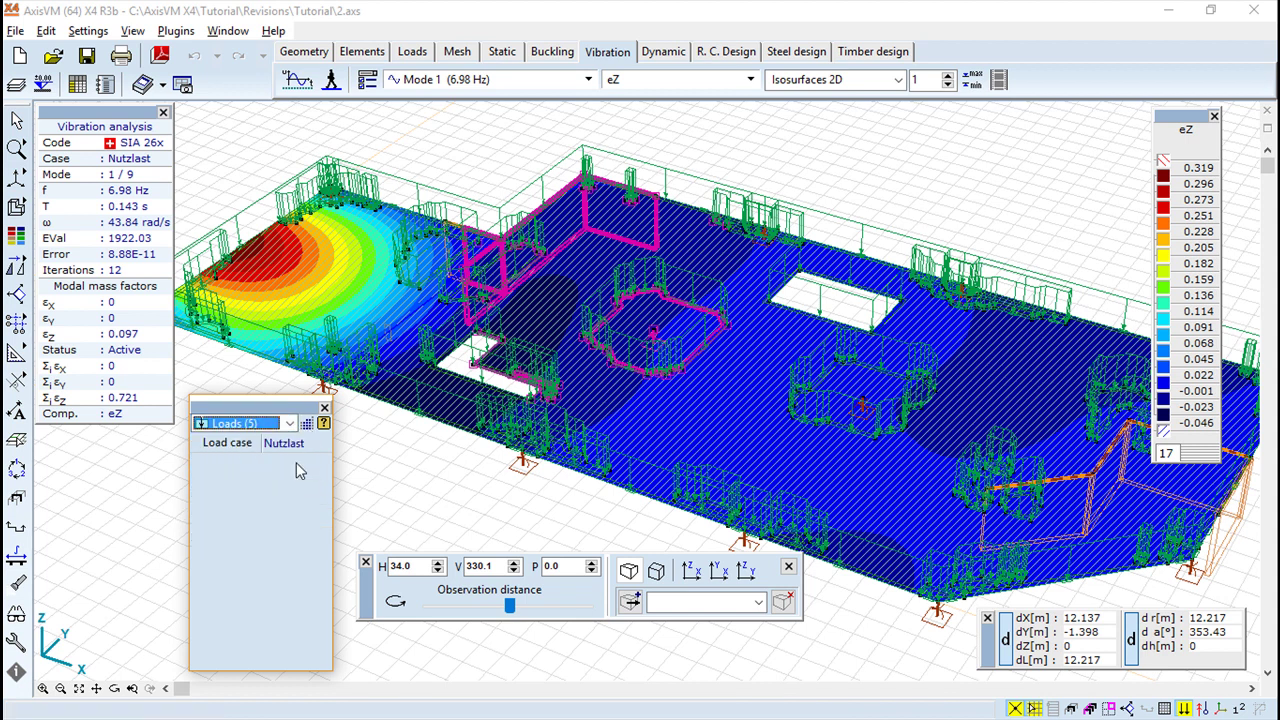
pyautogui.click(289, 423)
pyautogui.click(259, 461)
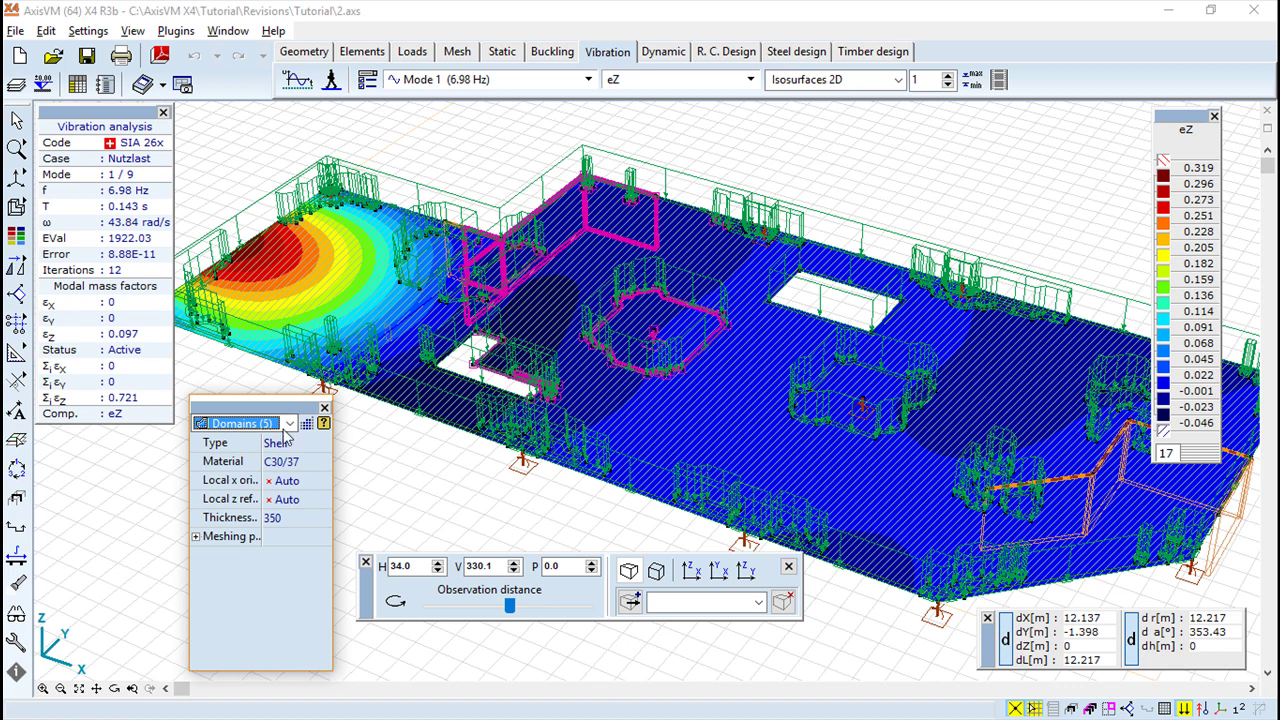
pyautogui.click(289, 423)
pyautogui.click(278, 467)
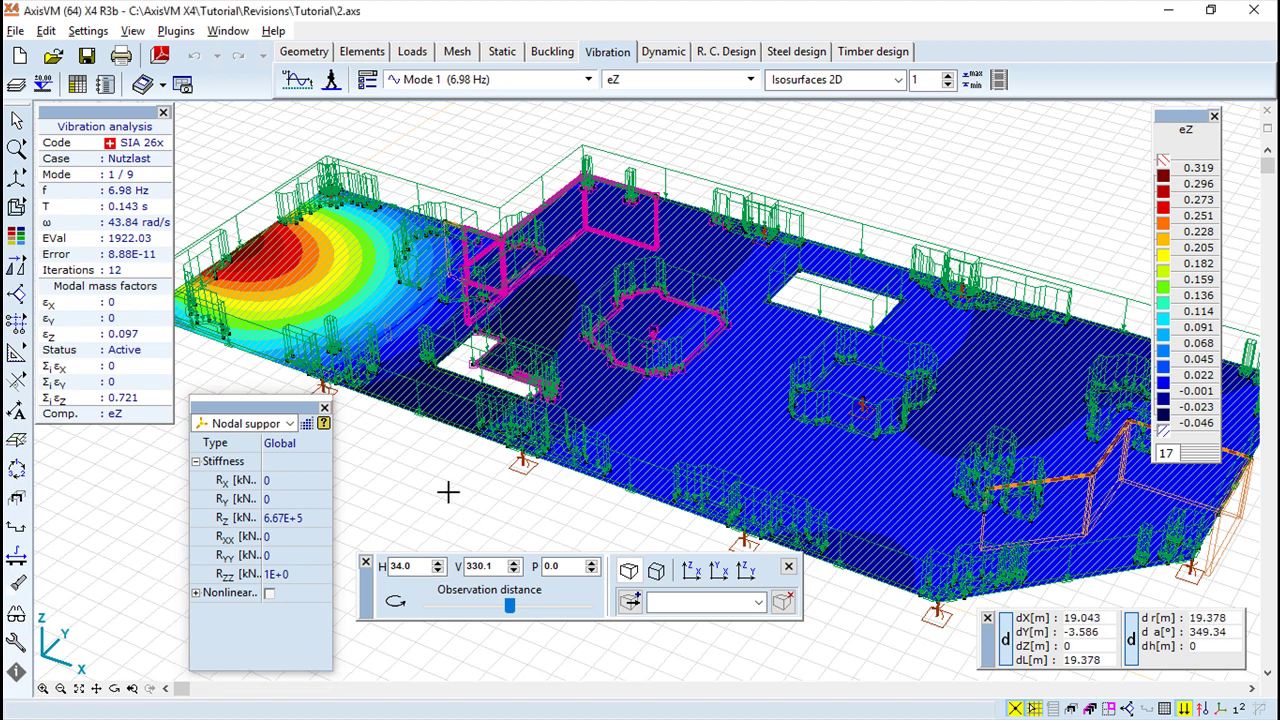
pyautogui.press('Escape')
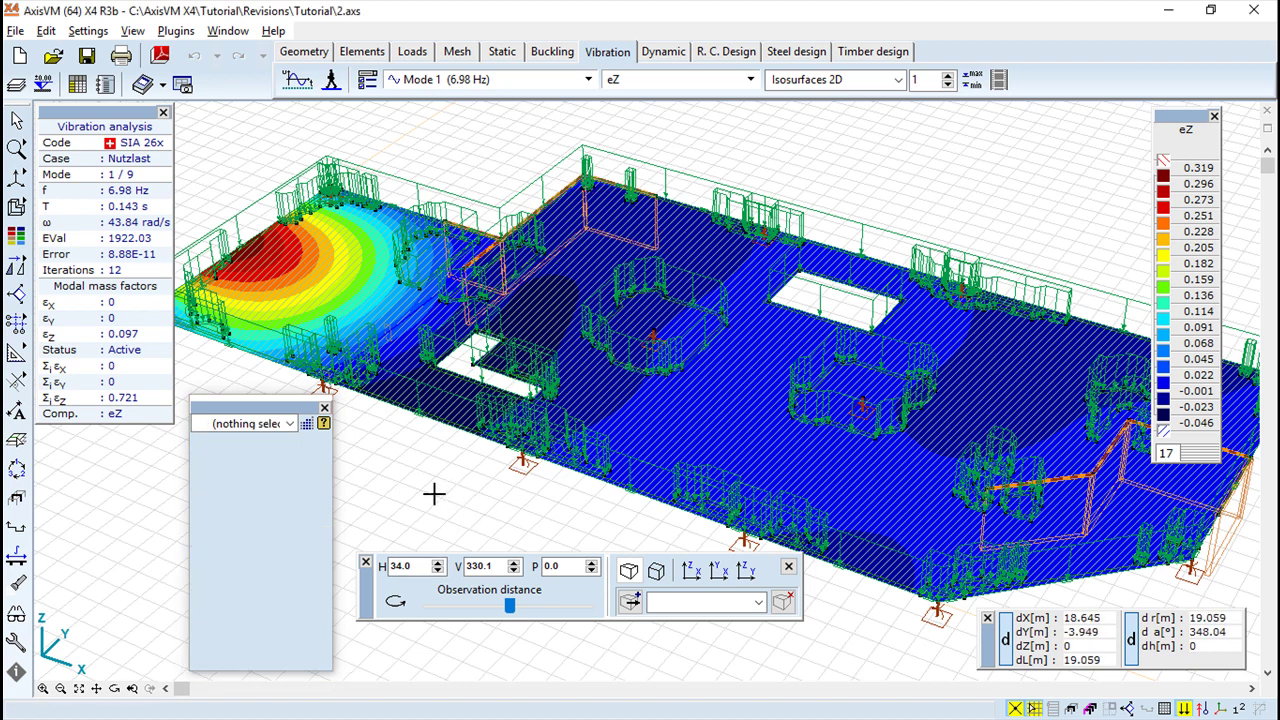